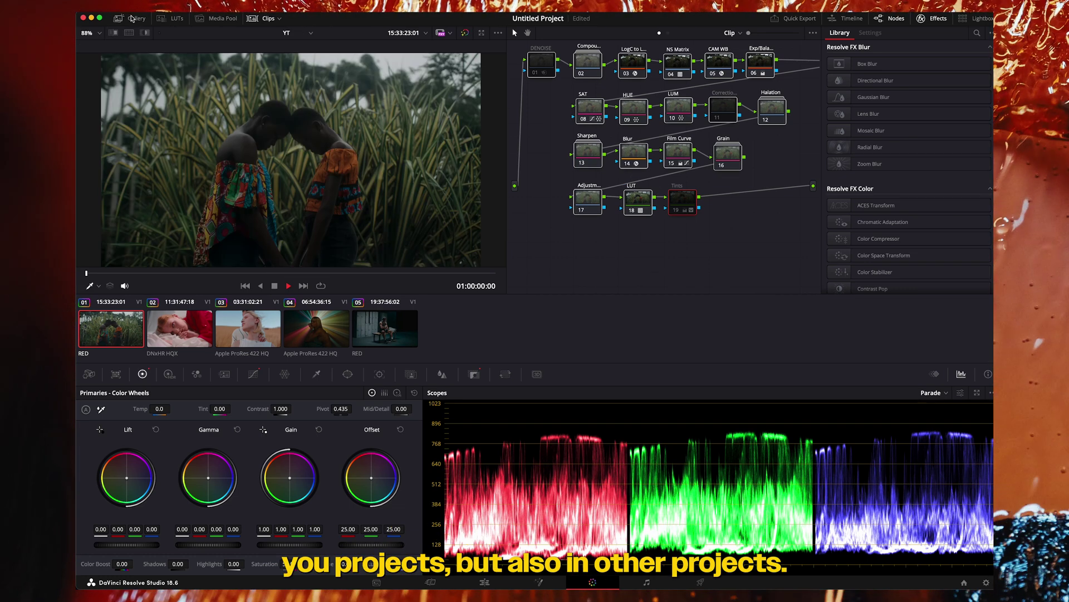
Step: Save the field clip's current grade as a still in the PowerGrade 1 album
{"action": "left_click", "coordinate": [133, 18]}
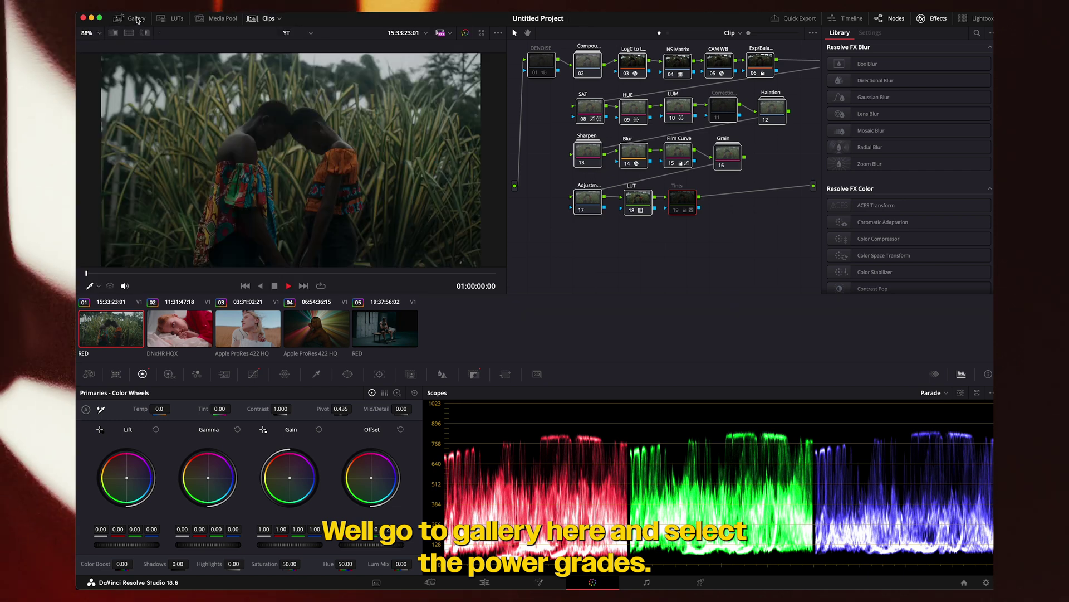
{"action": "left_click", "coordinate": [133, 18]}
{"action": "left_click", "coordinate": [107, 60]}
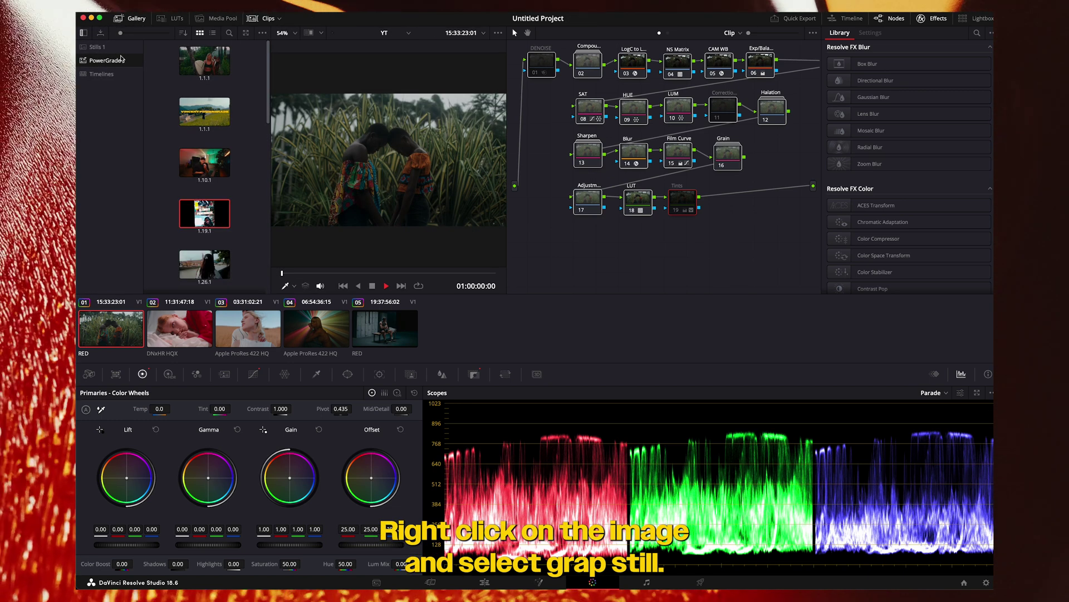
{"action": "right_click", "coordinate": [361, 148]}
{"action": "left_click", "coordinate": [382, 152]}
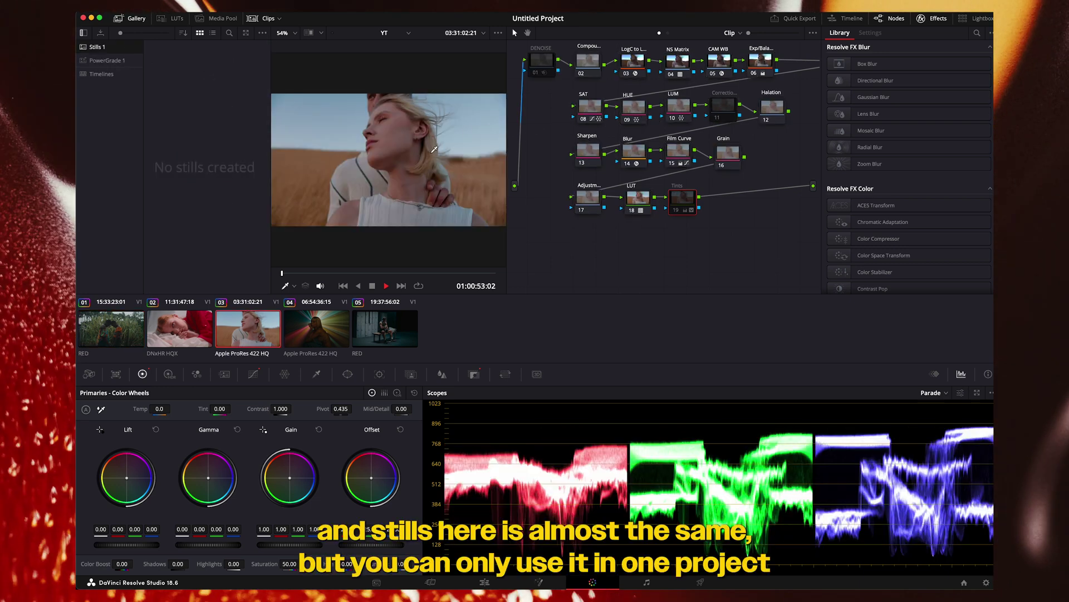
Step: Grab clip 03's grade as a still in Stills 1, then load clip 02 and reset its grade
{"action": "right_click", "coordinate": [434, 150]}
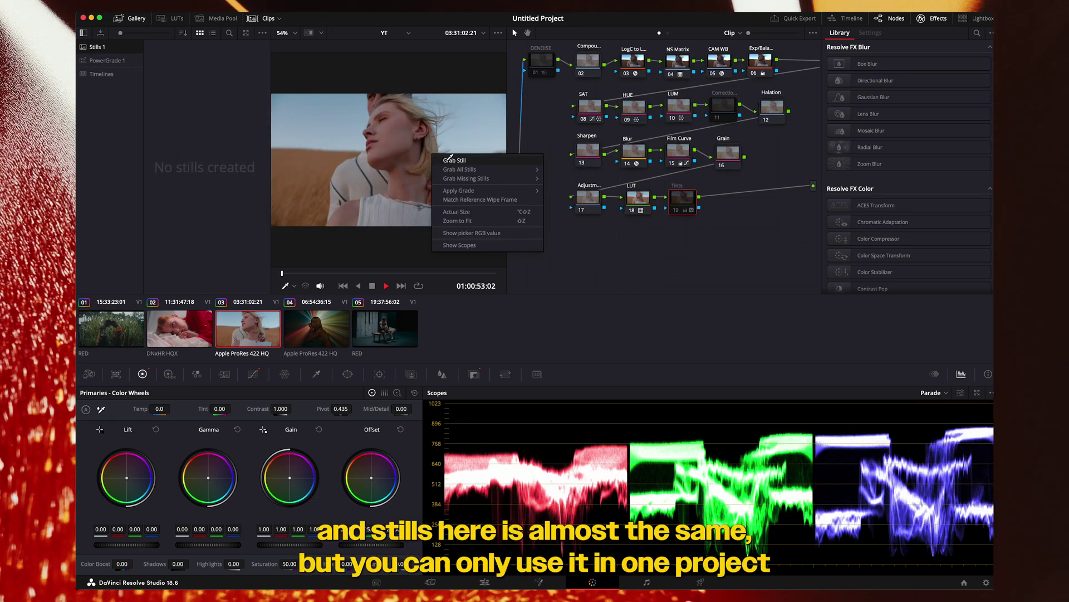
{"action": "left_click", "coordinate": [448, 155]}
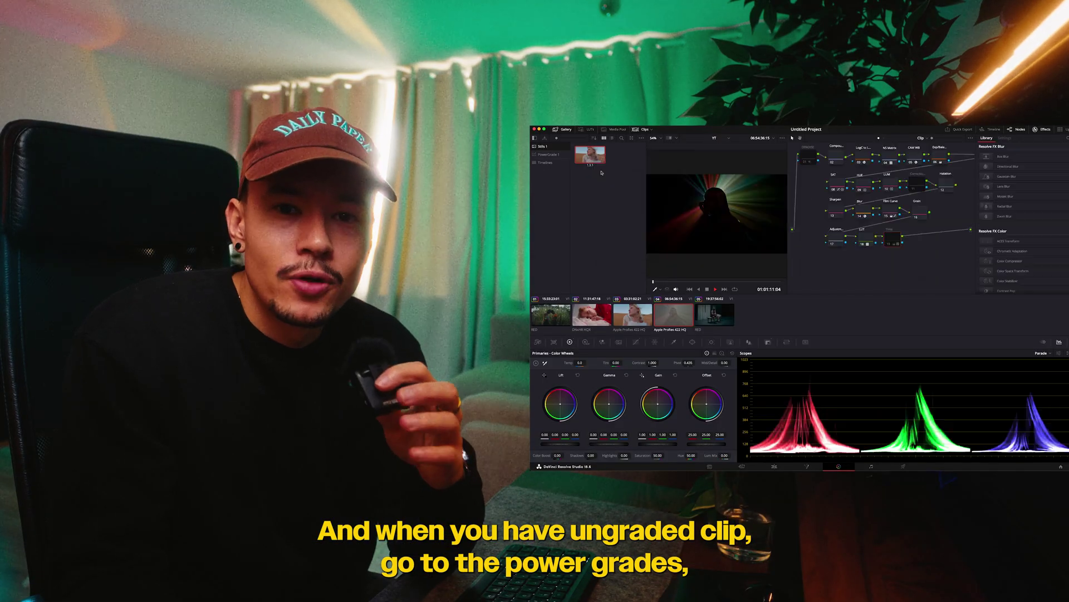
{"action": "left_click", "coordinate": [592, 315]}
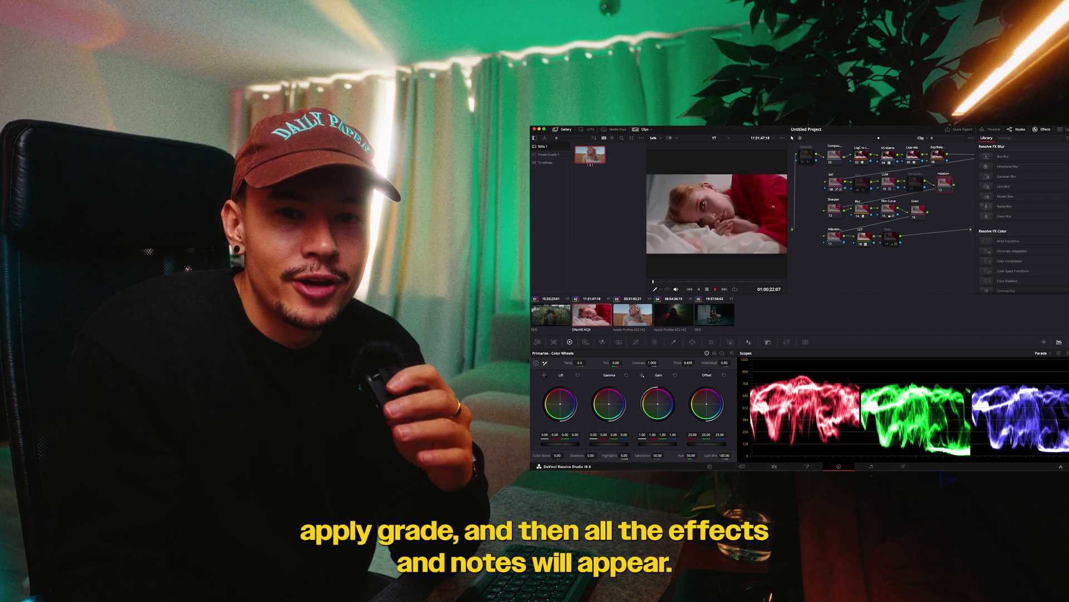
{"action": "key", "text": "super+Home"}
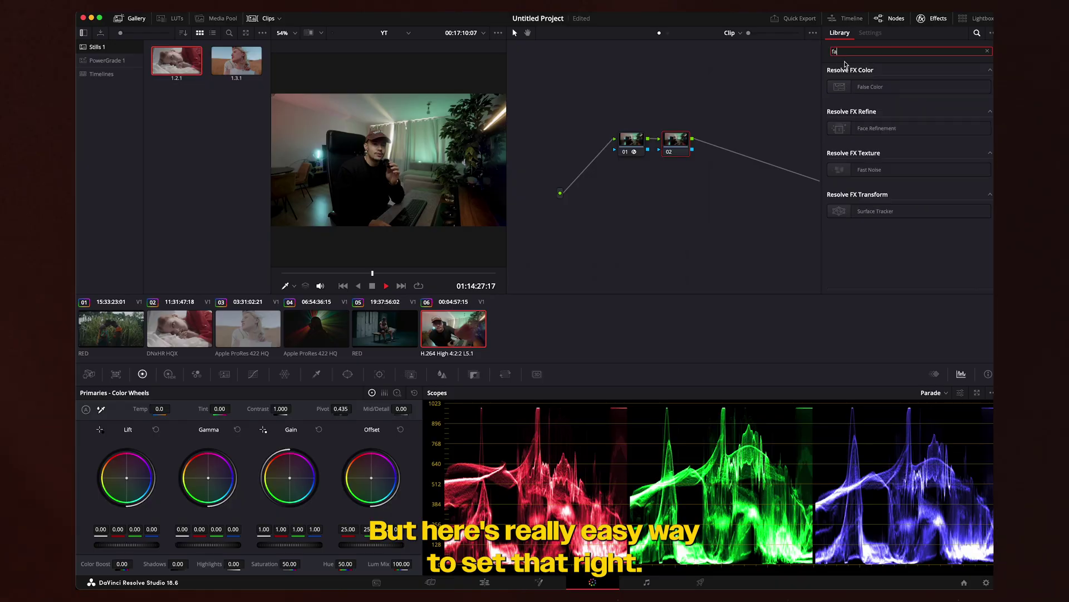
Step: Apply the False Color effect to node 02 and lift a custom curve point to brighten the image
{"action": "type", "text": "false"}
{"action": "left_click_drag", "start_coordinate": [870, 96], "coordinate": [675, 146]}
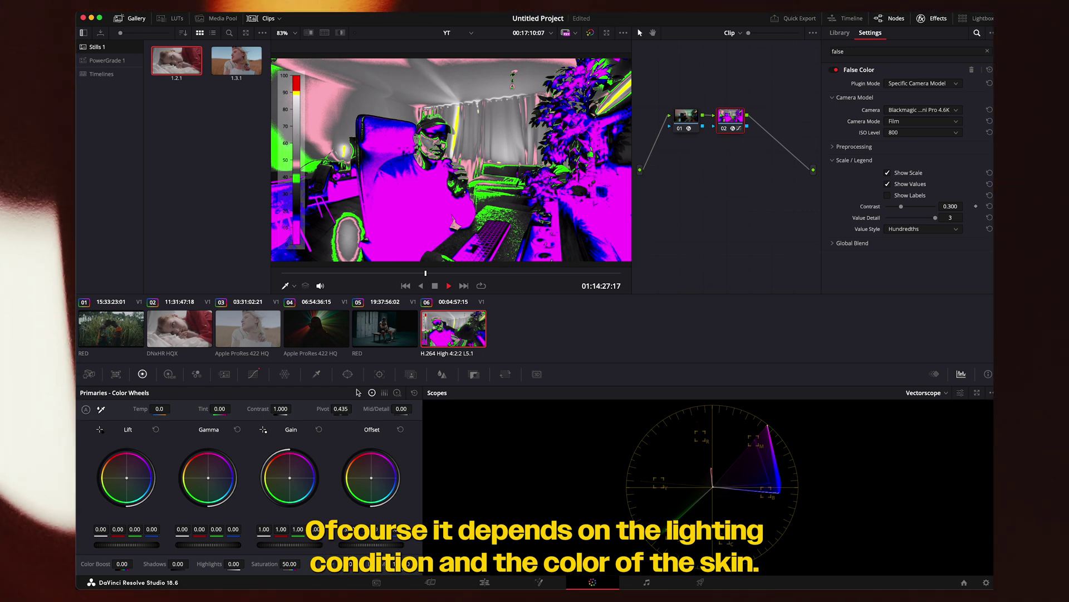
{"action": "left_click", "coordinate": [253, 373]}
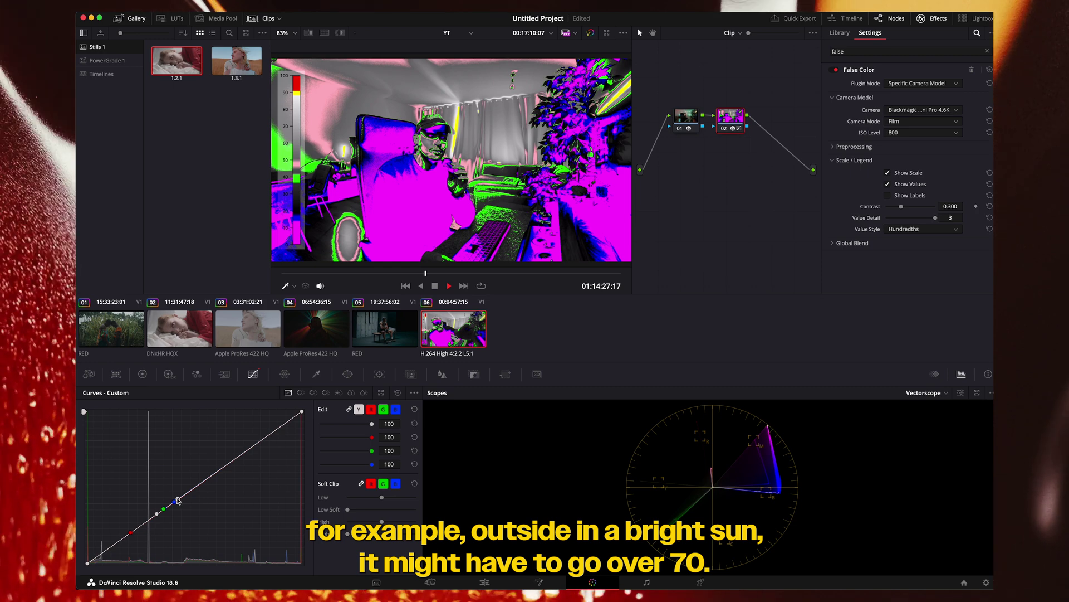
{"action": "left_click_drag", "start_coordinate": [198, 484], "coordinate": [200, 483]}
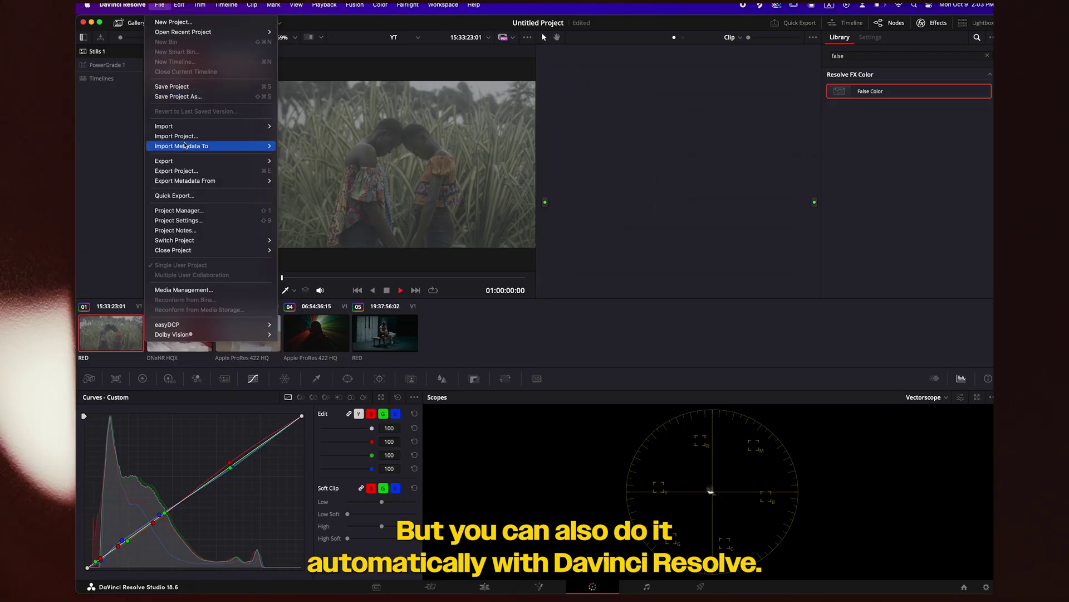
Step: Set project color science to DaVinci YRGB Color Managed with SDR Rec.709 output, and save
{"action": "left_click", "coordinate": [214, 220]}
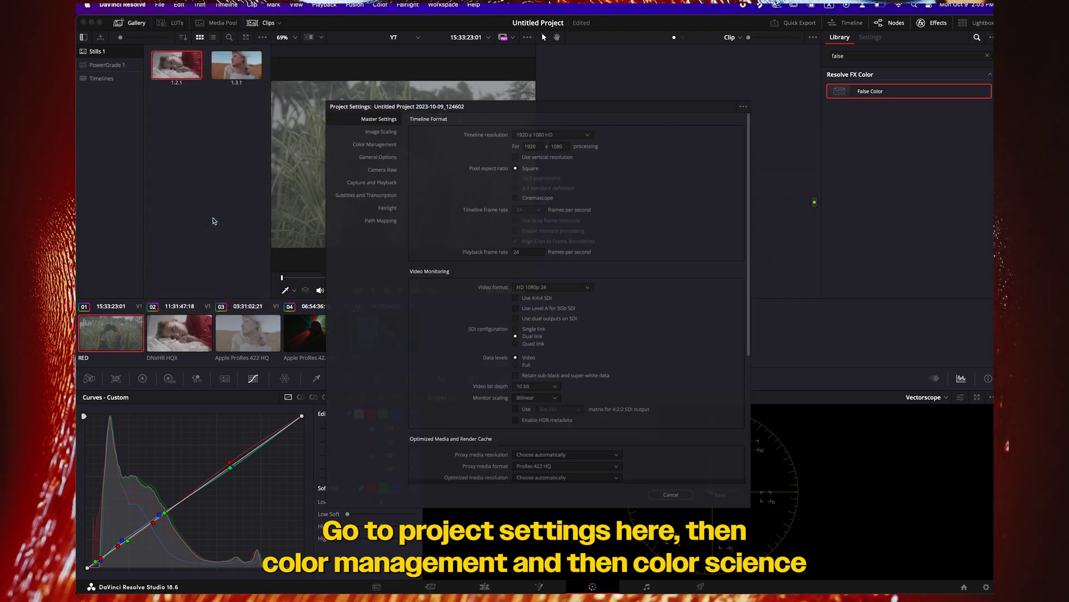
{"action": "left_click", "coordinate": [357, 128]}
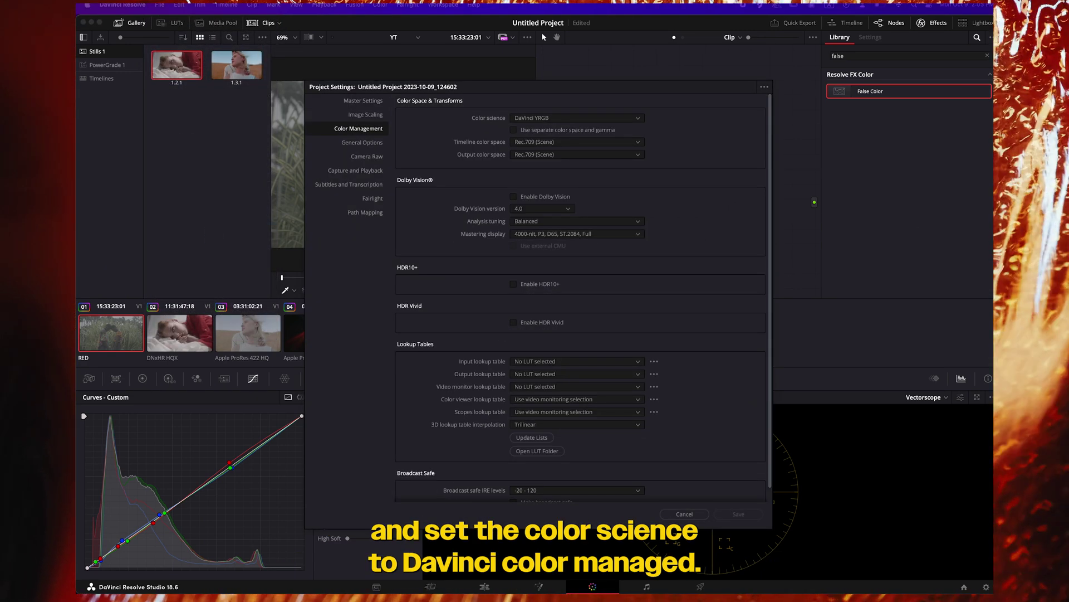
{"action": "left_click", "coordinate": [565, 119]}
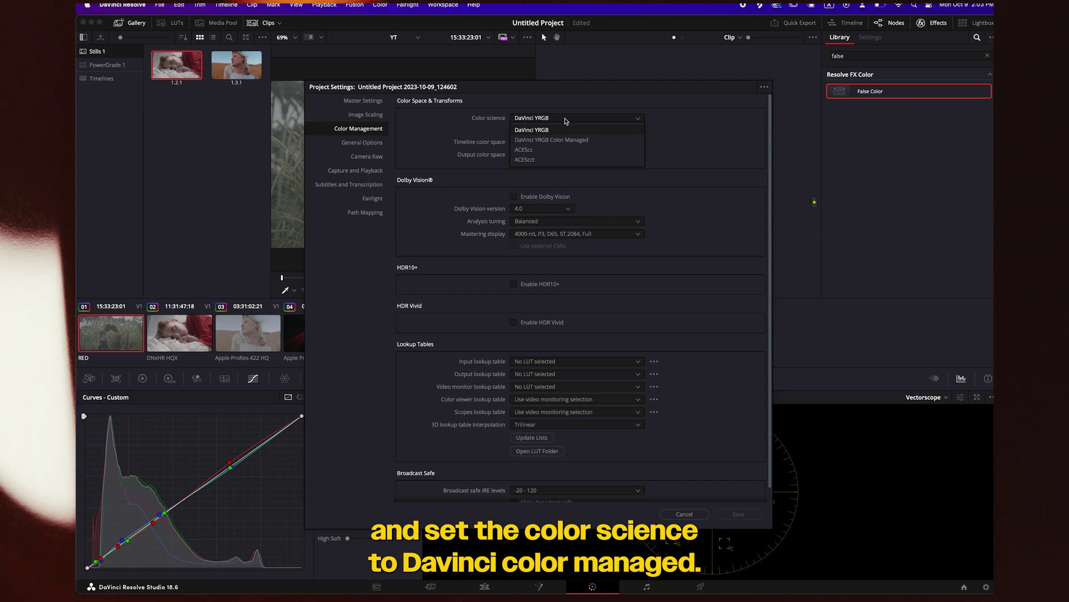
{"action": "left_click", "coordinate": [568, 141]}
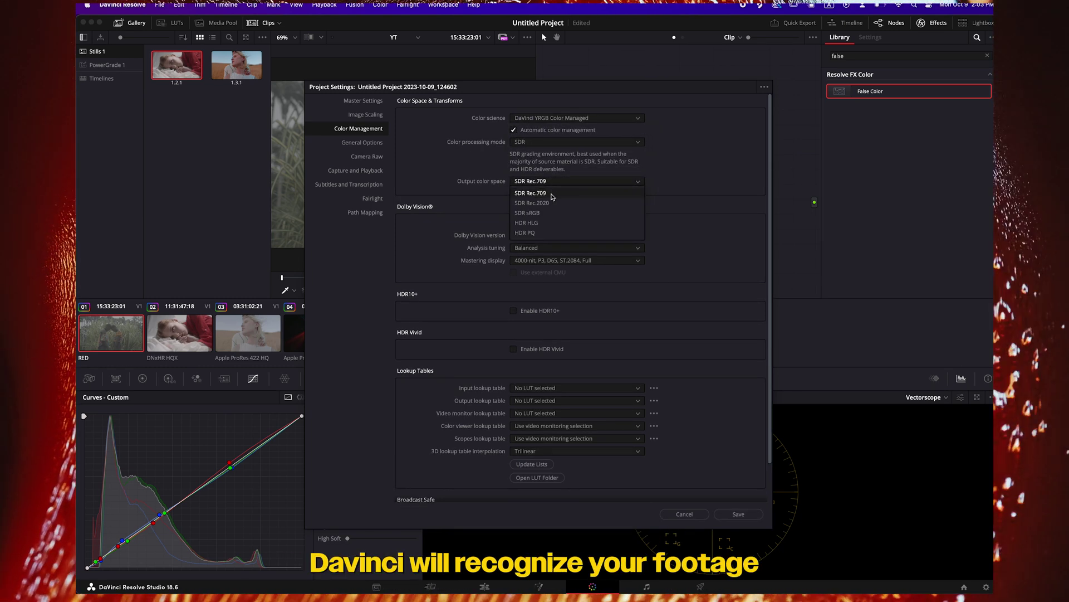
{"action": "left_click", "coordinate": [552, 193]}
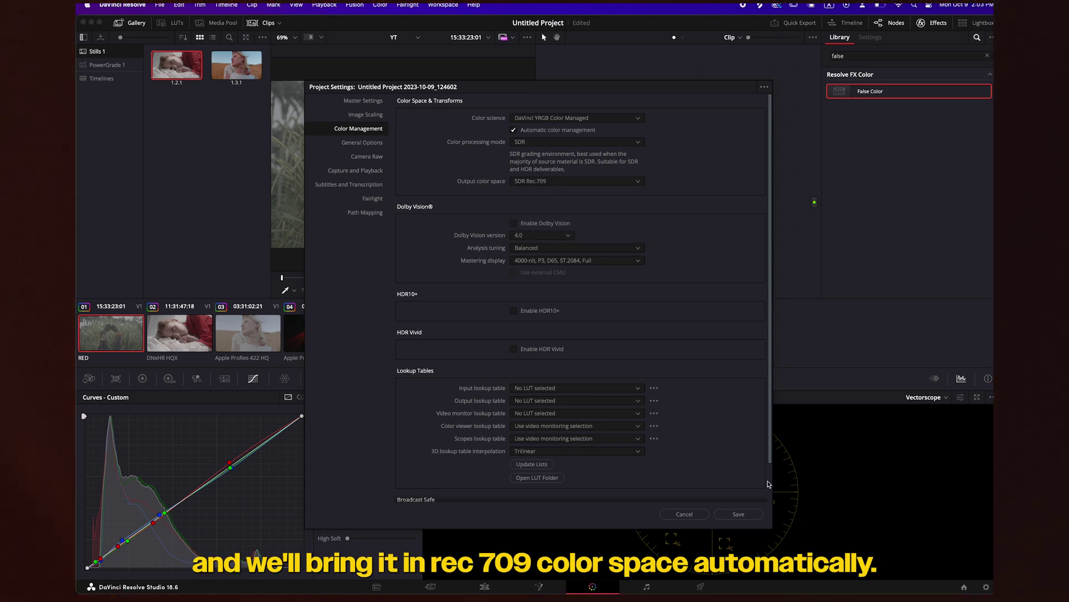
{"action": "left_click", "coordinate": [739, 514]}
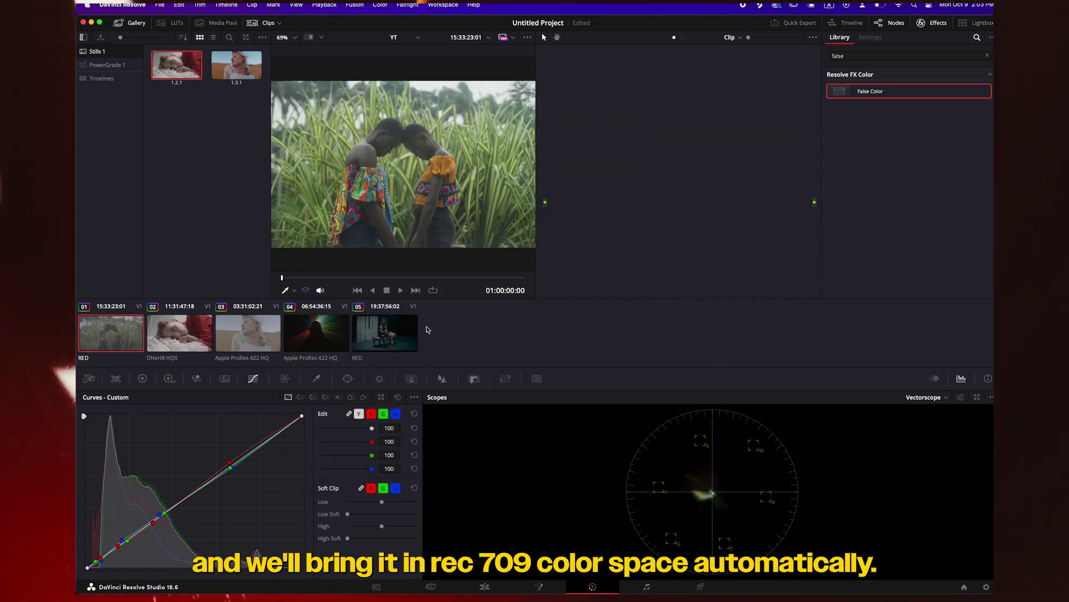
Step: Assign clip 03 the ARRI LogC3 input color space
{"action": "left_click_drag", "start_coordinate": [325, 279], "coordinate": [280, 279]}
{"action": "left_click", "coordinate": [248, 337]}
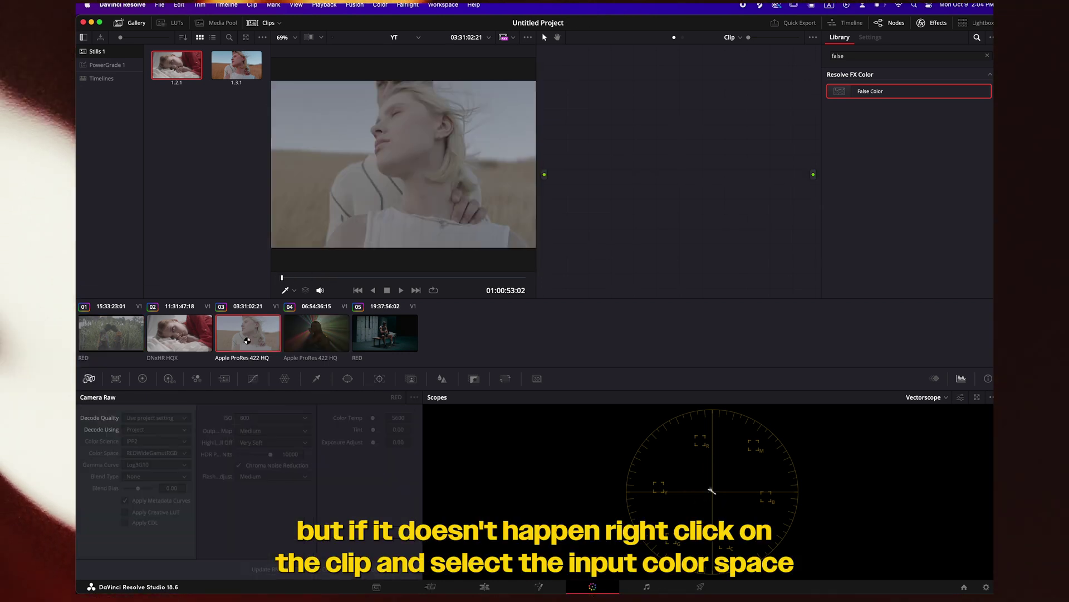
{"action": "right_click", "coordinate": [248, 340]}
{"action": "mouse_move", "coordinate": [295, 263]}
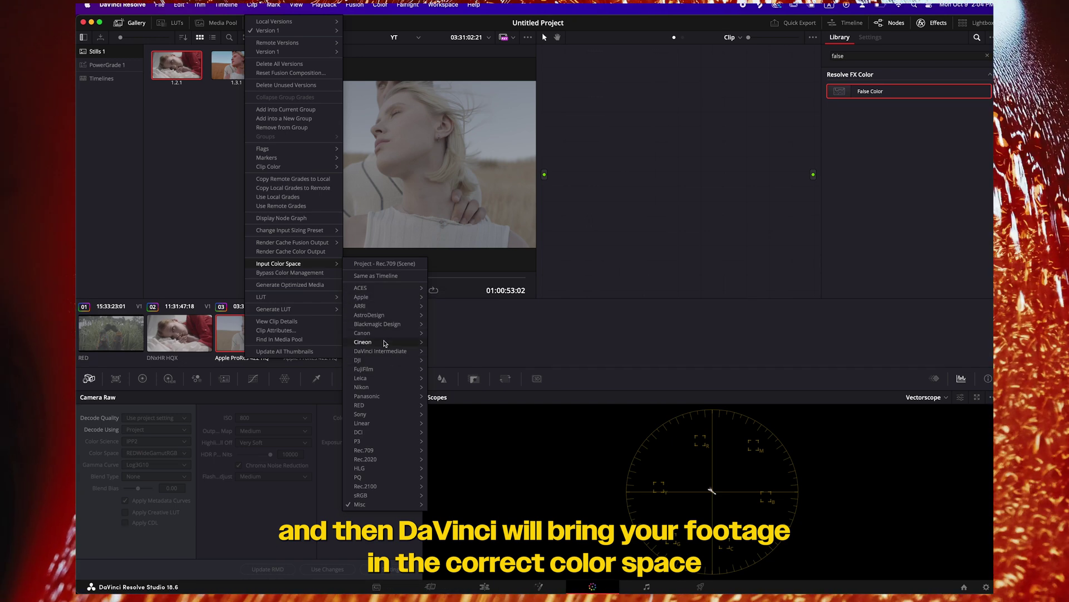
{"action": "mouse_move", "coordinate": [420, 308]}
{"action": "left_click", "coordinate": [453, 306]}
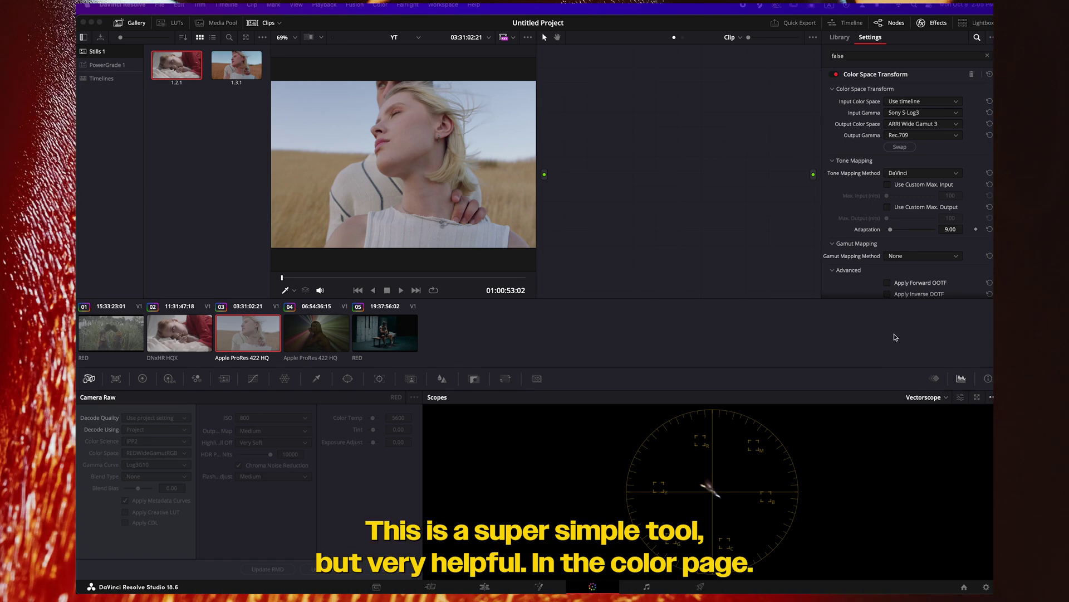
Step: Enable Display Qualifier Focus in the scopes and switch the scope from Parade to Waveform
{"action": "left_click", "coordinate": [991, 397]}
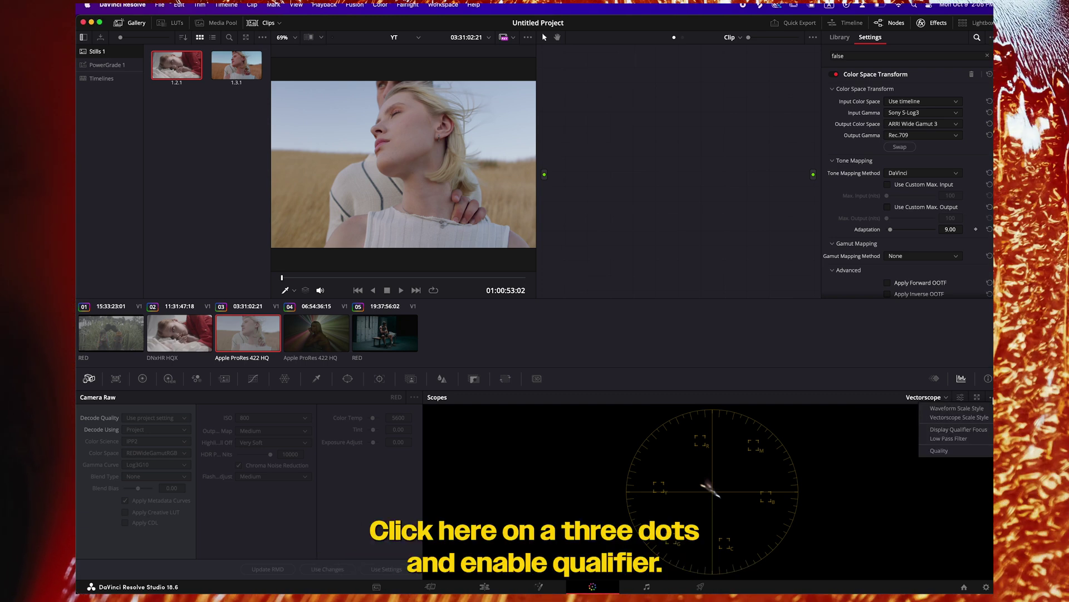
{"action": "left_click", "coordinate": [958, 429]}
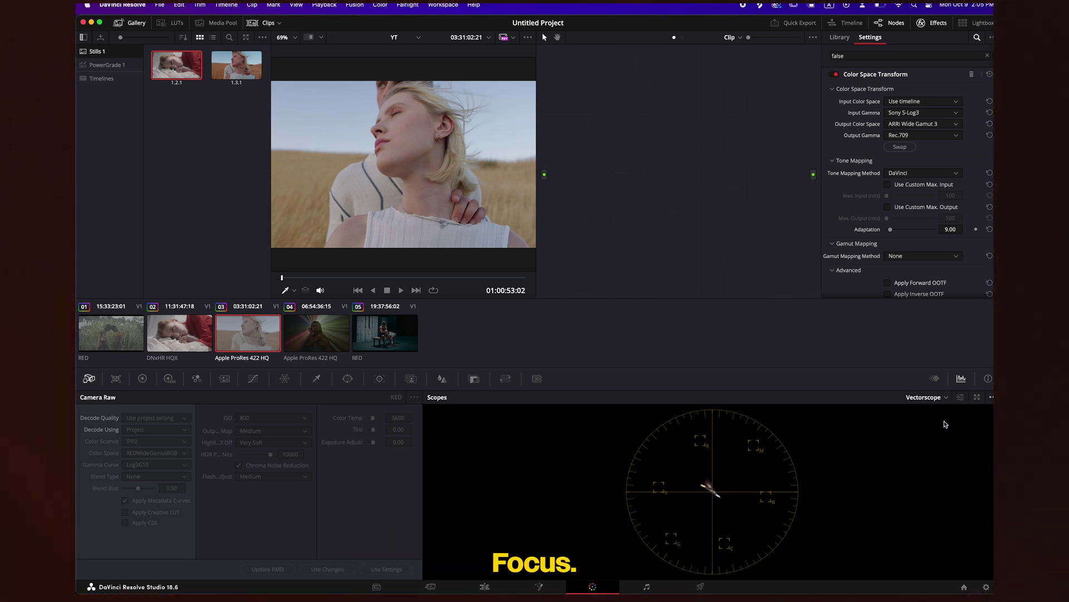
{"action": "left_click", "coordinate": [924, 396]}
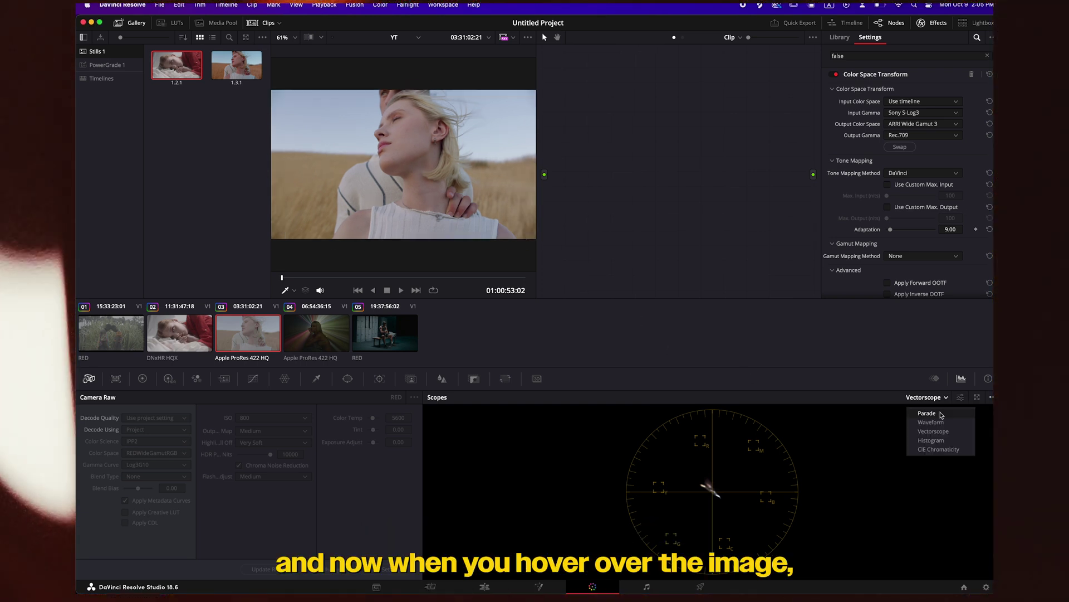
{"action": "left_click", "coordinate": [927, 414]}
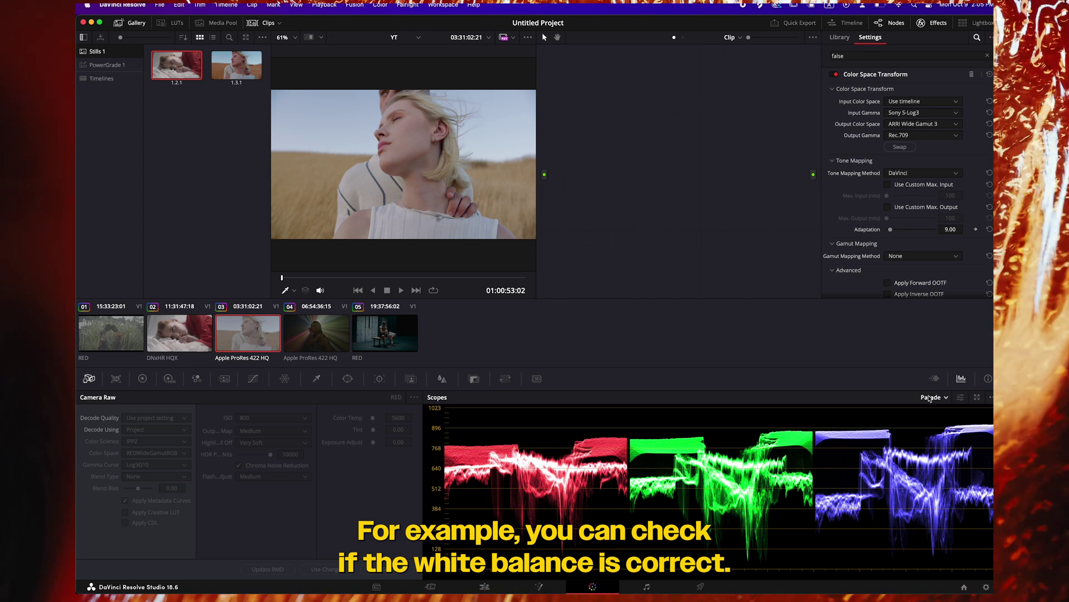
{"action": "left_click", "coordinate": [932, 397]}
{"action": "left_click", "coordinate": [937, 423]}
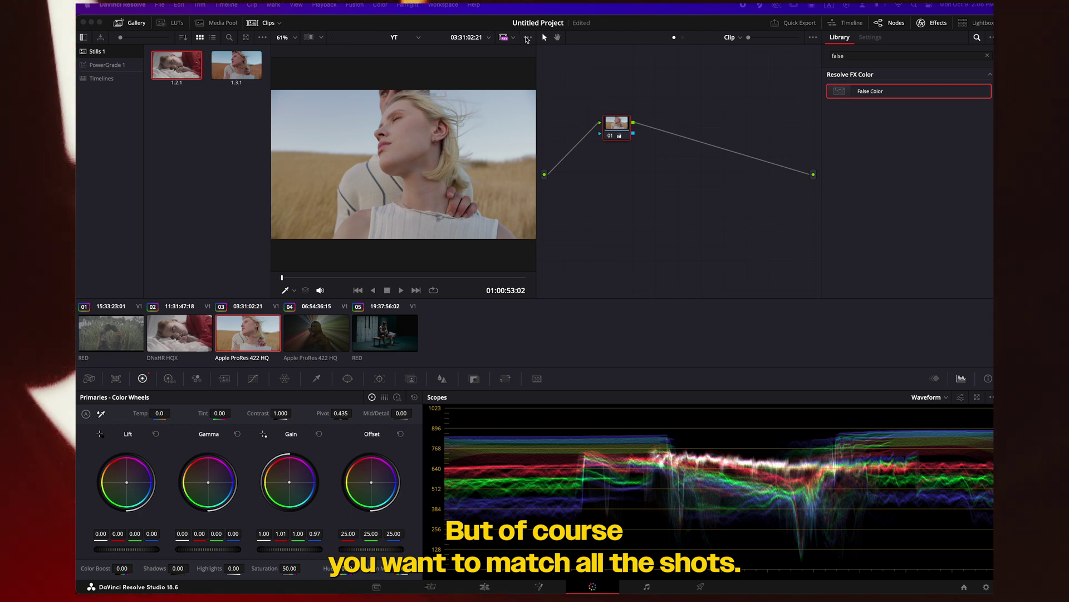
Step: Turn on Selected Clips split screen and compare clips 03 and 04 side by side
{"action": "left_click", "coordinate": [527, 38]}
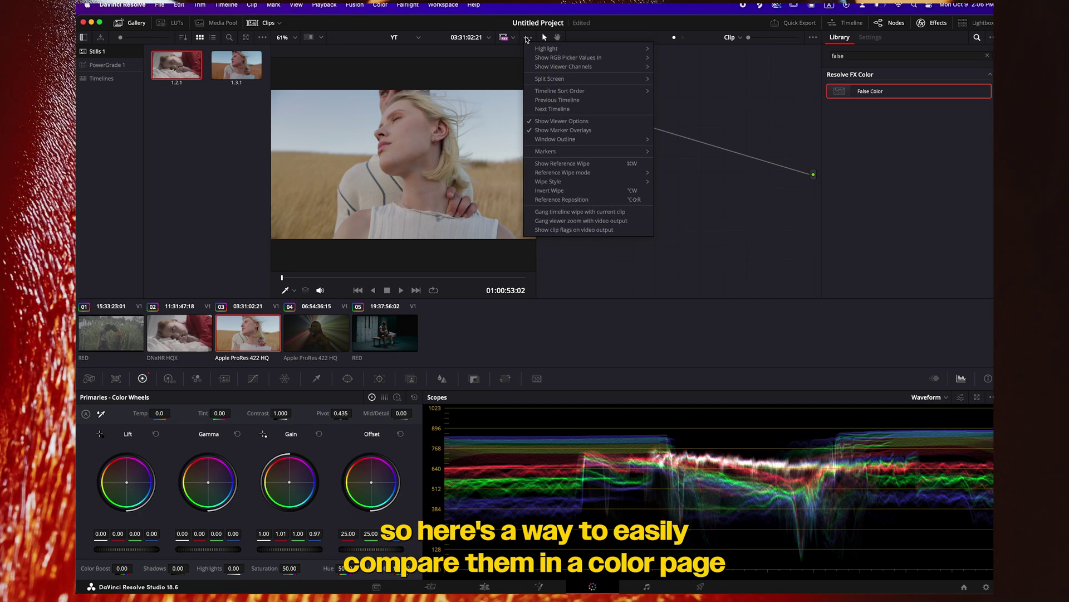
{"action": "mouse_move", "coordinate": [644, 81]}
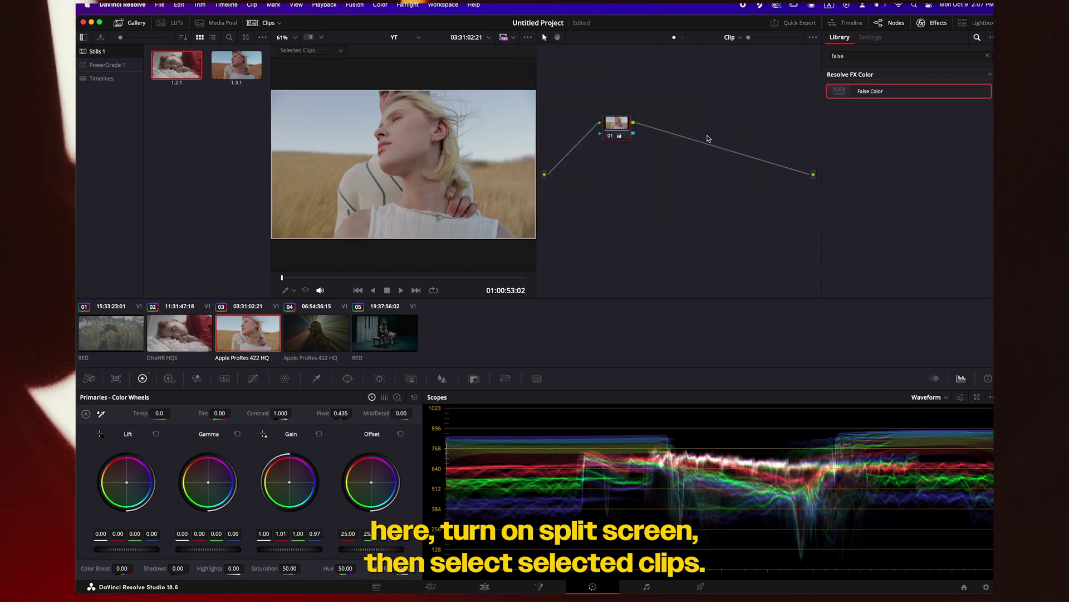
{"action": "left_click", "coordinate": [190, 332], "text": "super"}
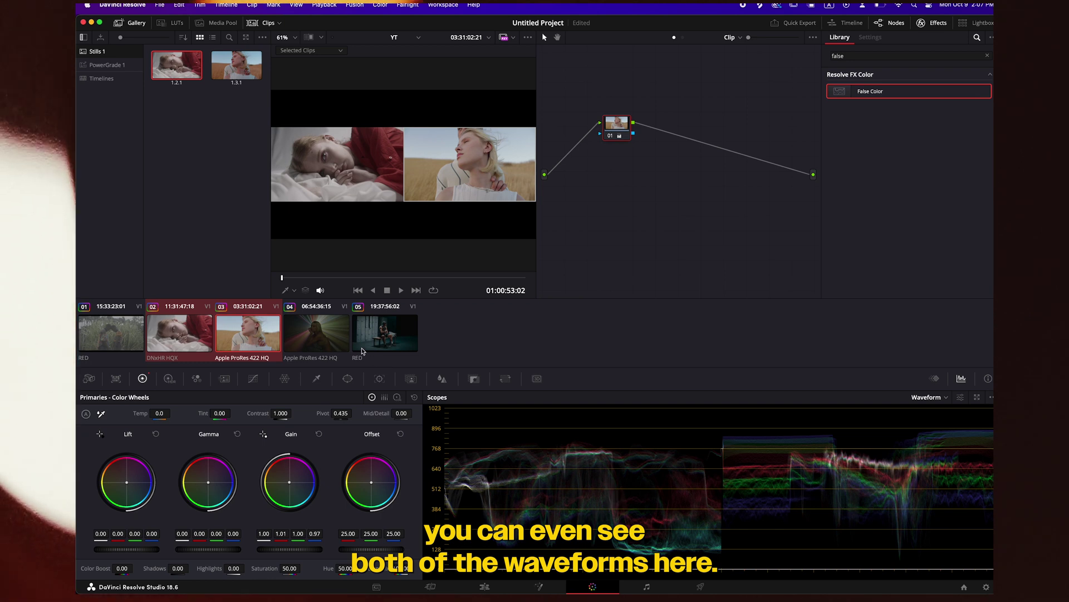
{"action": "left_click", "coordinate": [397, 339]}
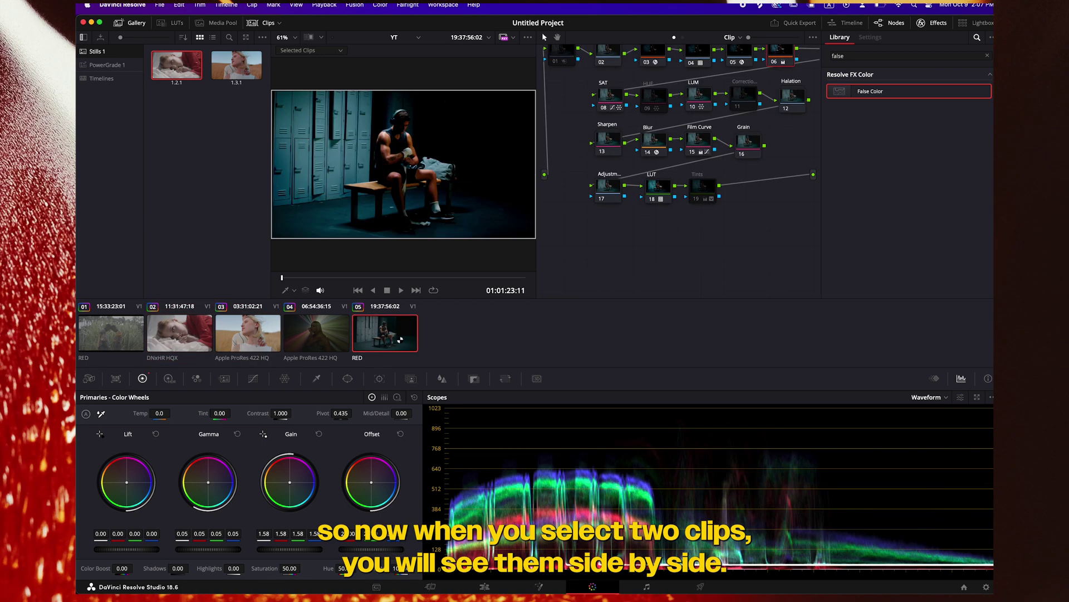
{"action": "left_click", "coordinate": [308, 337]}
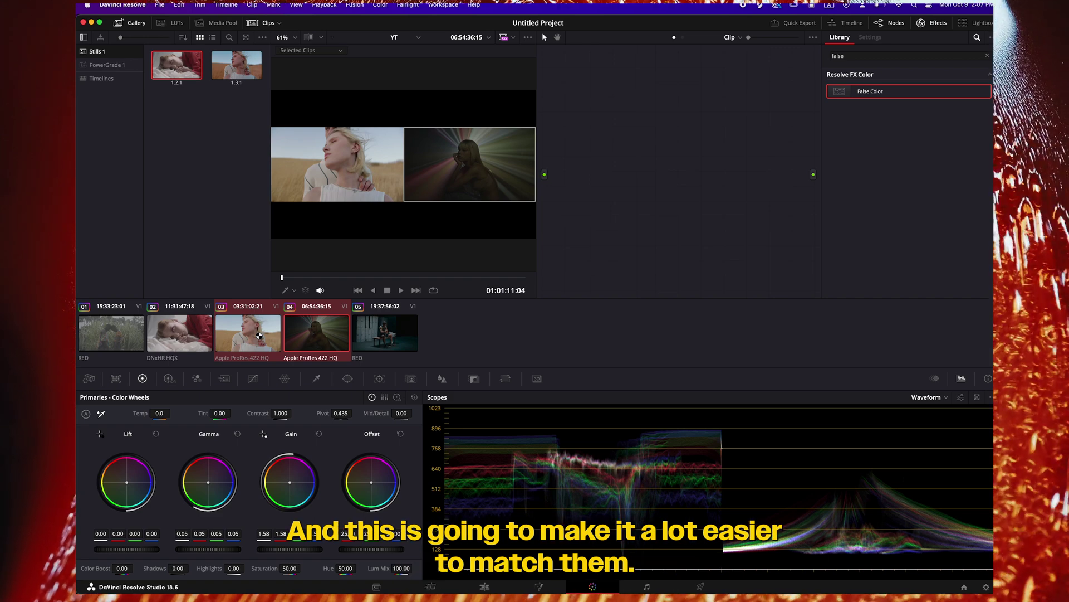